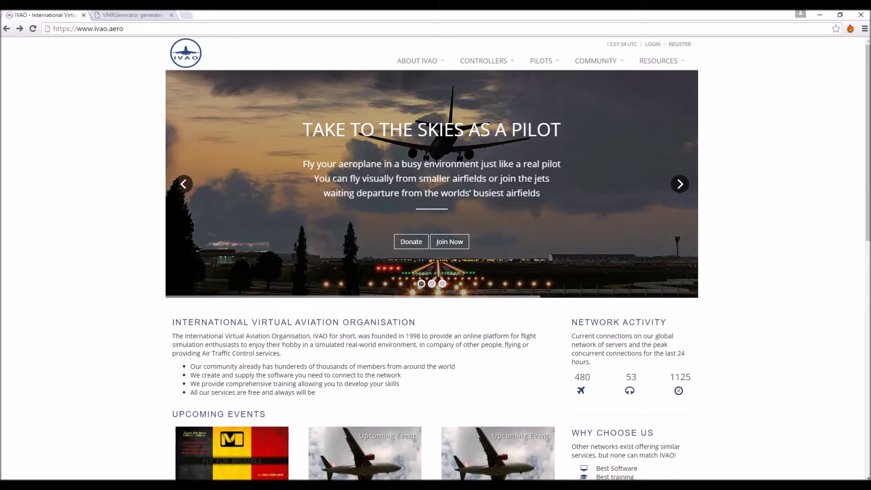
Open the IVAO Pilot Client software page on the IVAO site and go to its downloads list.
{"action": "mouse_move", "coordinate": [659, 60]}
{"action": "left_click", "coordinate": [662, 146]}
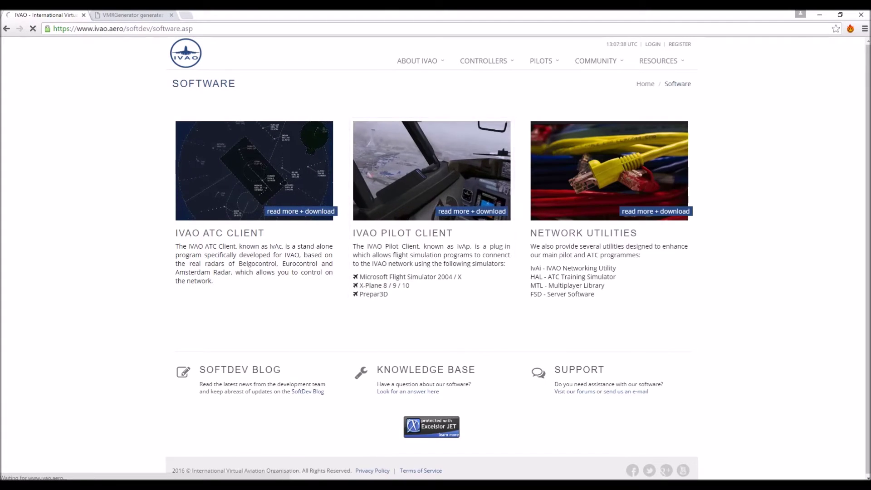
{"action": "left_click", "coordinate": [472, 211]}
{"action": "scroll", "coordinate": [472, 211], "scroll_direction": "down", "scroll_amount": 5}
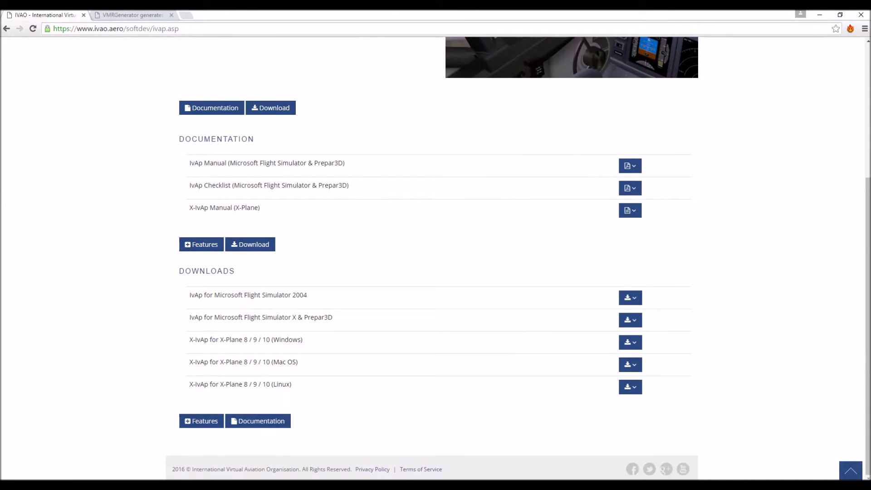
Switch to the Downloads folder in File Explorer and launch ivap-v2.0.2-b2773 from the ivap-v2.0.2-b2773 (1) folder.
{"action": "left_click", "coordinate": [233, 486]}
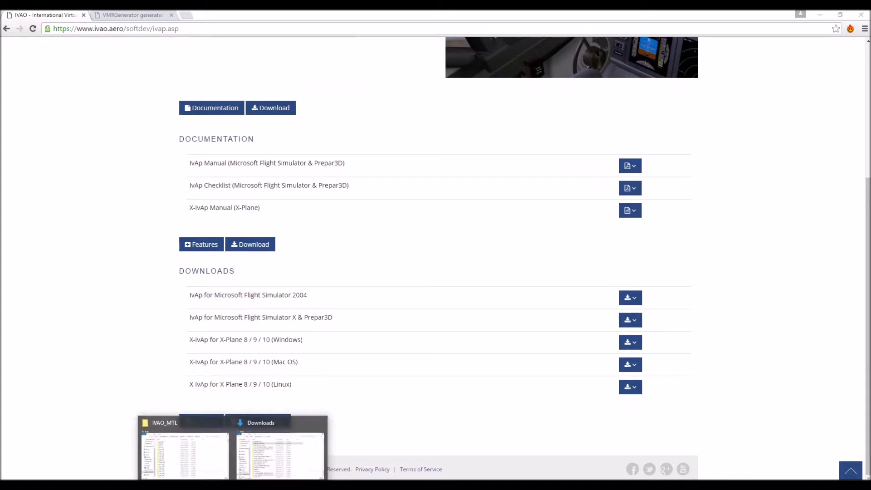
{"action": "left_click", "coordinate": [280, 452]}
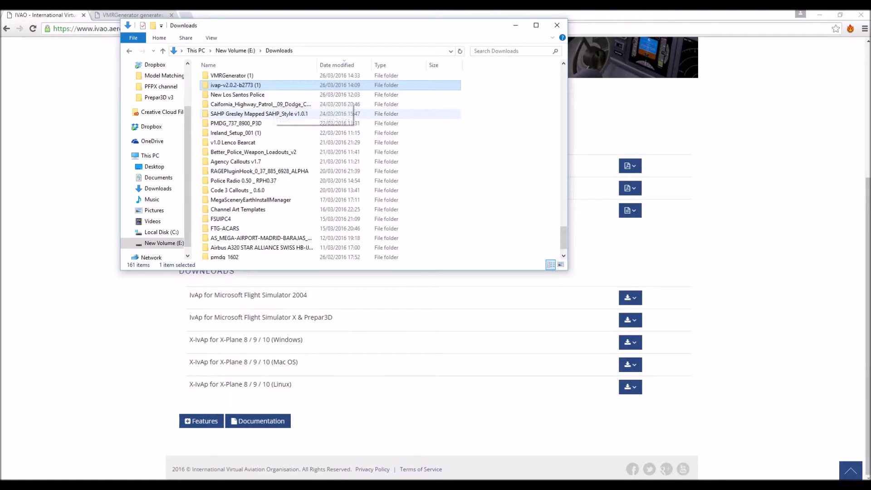
{"action": "double_click", "coordinate": [236, 85]}
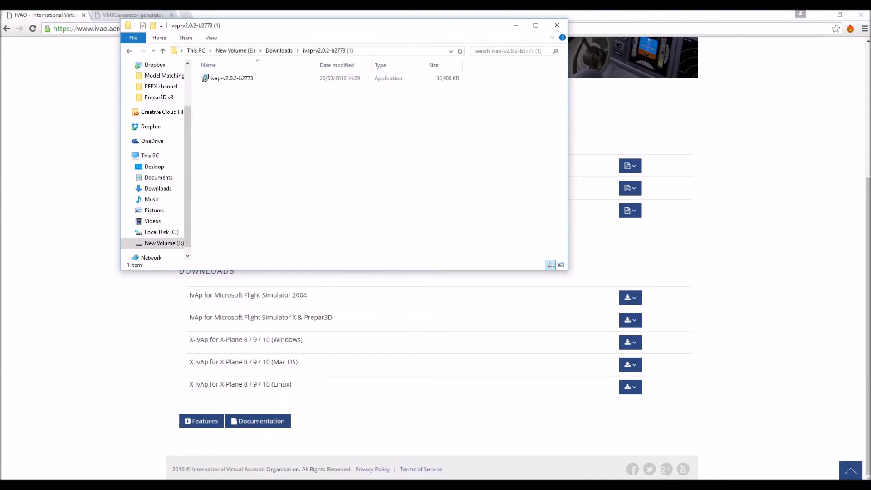
{"action": "double_click", "coordinate": [235, 79]}
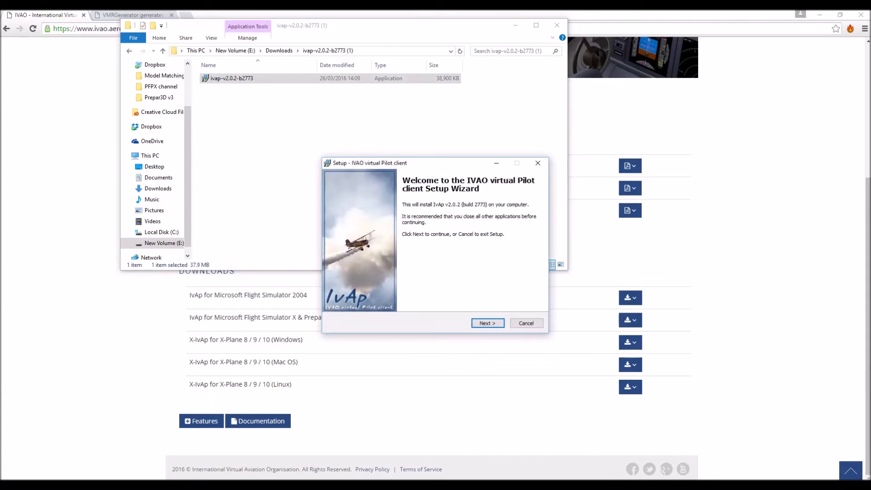
Accept the license agreement in the pilot client setup and keep the Single PC configuration.
{"action": "left_click", "coordinate": [488, 324]}
{"action": "left_click", "coordinate": [344, 295]}
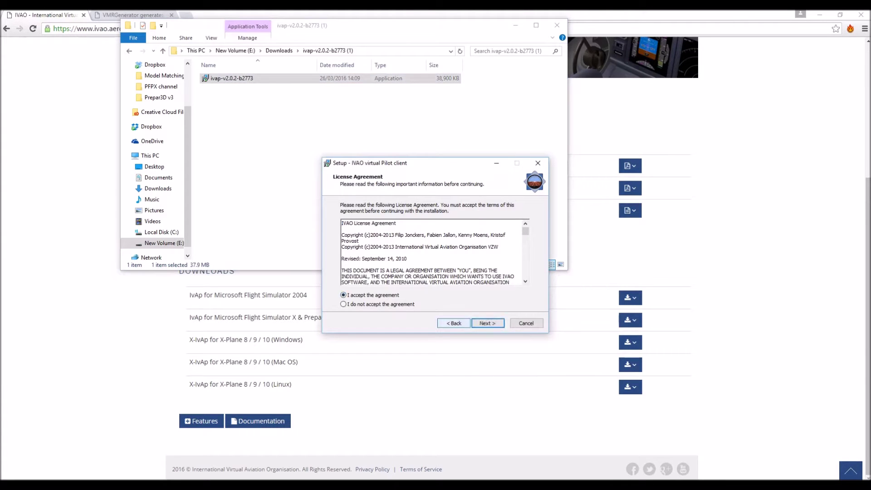
{"action": "left_click", "coordinate": [488, 323]}
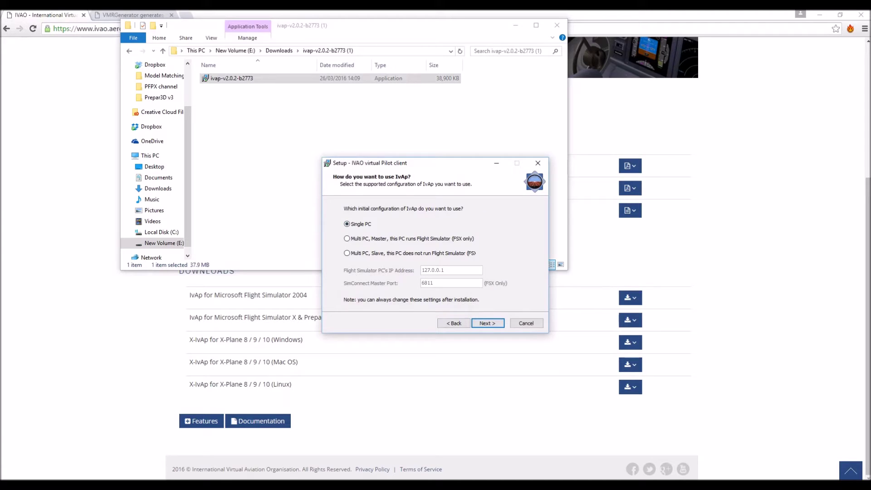
{"action": "key", "text": "Return"}
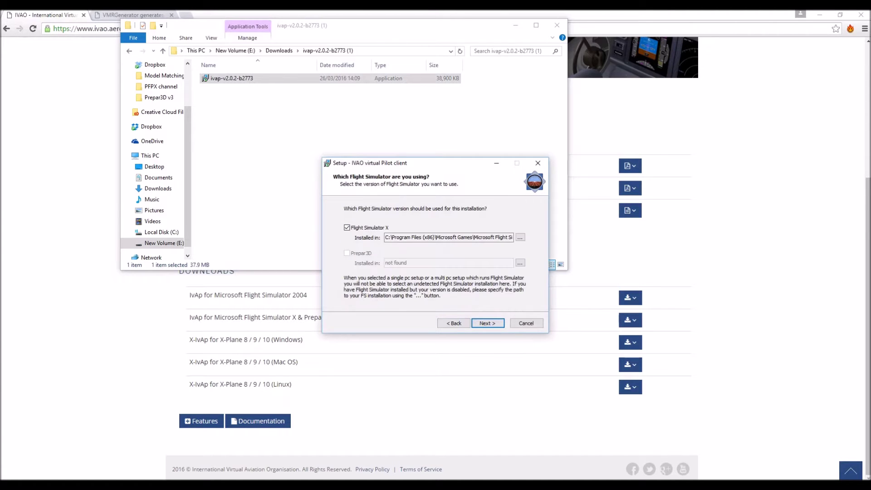
Deselect Flight Simulator X and use the Prepar3D installation in E:\Lockheed Martin\Prepar3D v3 for the setup.
{"action": "left_click", "coordinate": [347, 227]}
{"action": "left_click", "coordinate": [521, 263]}
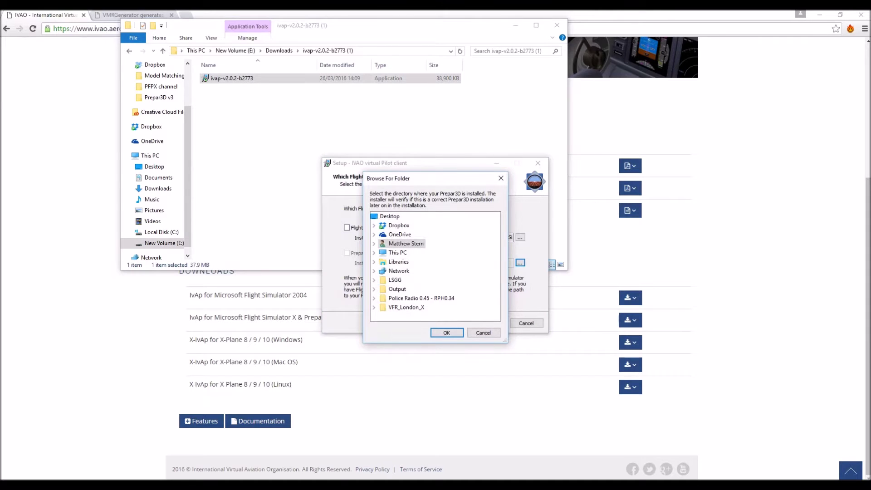
{"action": "left_click", "coordinate": [374, 253]}
{"action": "scroll", "coordinate": [394, 280], "scroll_direction": "down", "scroll_amount": 2}
{"action": "left_click", "coordinate": [397, 263]}
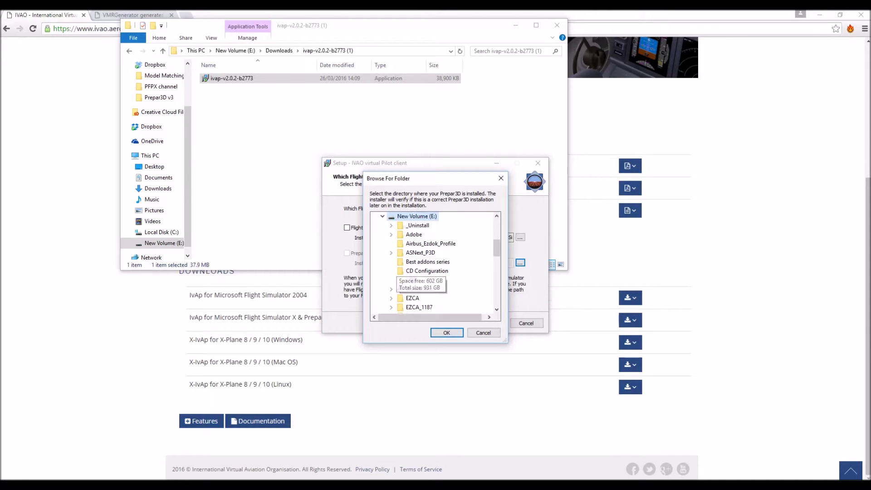
{"action": "scroll", "coordinate": [438, 288], "scroll_direction": "down", "scroll_amount": 2}
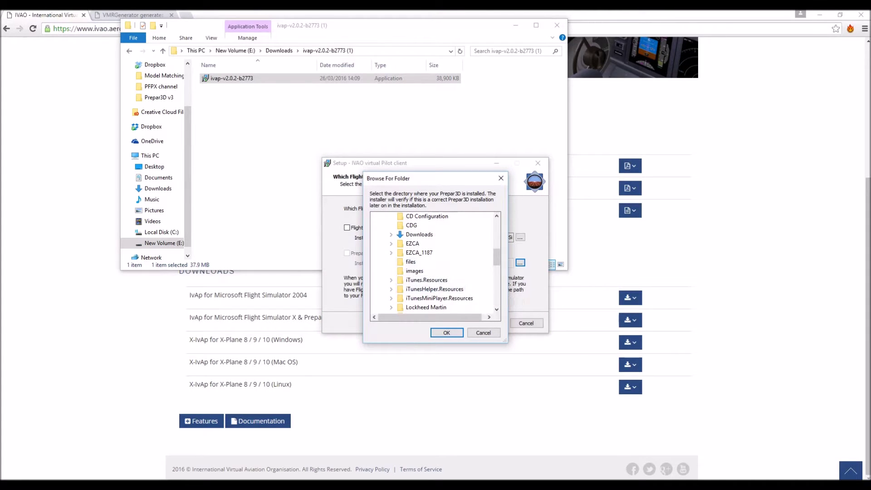
{"action": "scroll", "coordinate": [442, 288], "scroll_direction": "down", "scroll_amount": 1}
{"action": "left_click", "coordinate": [436, 280]}
{"action": "scroll", "coordinate": [436, 280], "scroll_direction": "down", "scroll_amount": 1}
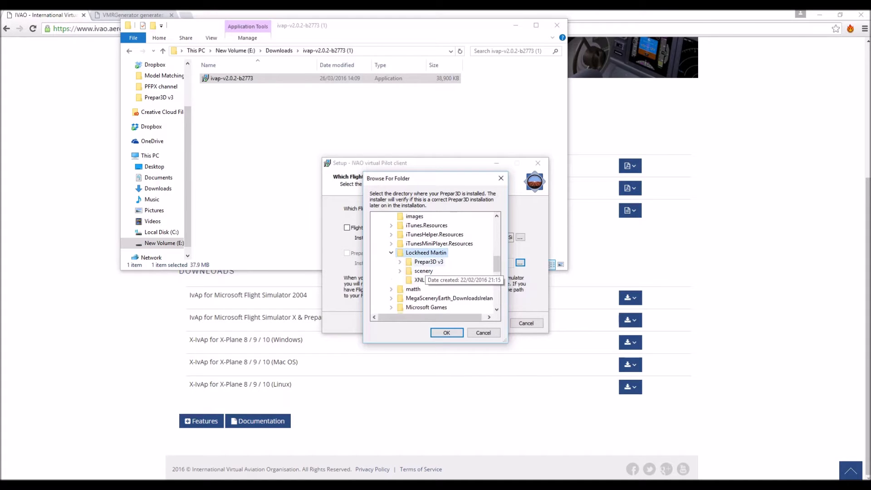
{"action": "left_click", "coordinate": [429, 262]}
{"action": "left_click", "coordinate": [447, 332]}
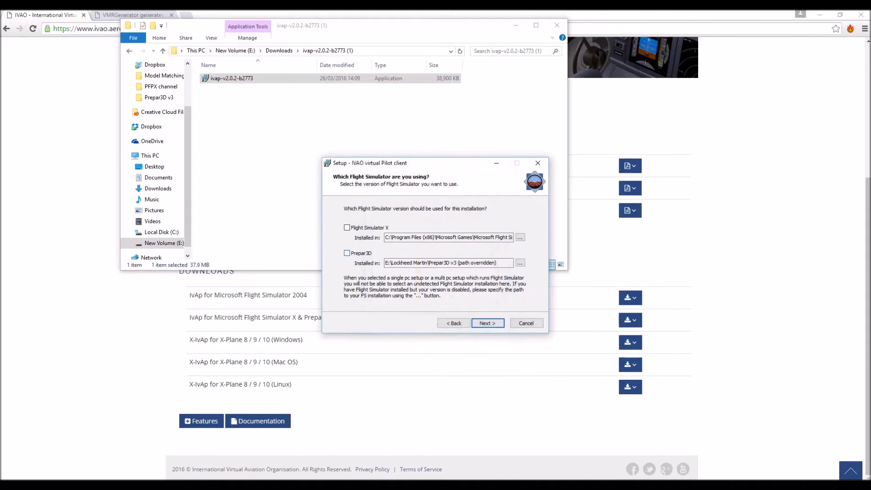
{"action": "left_click", "coordinate": [488, 323]}
{"action": "left_click", "coordinate": [521, 286]}
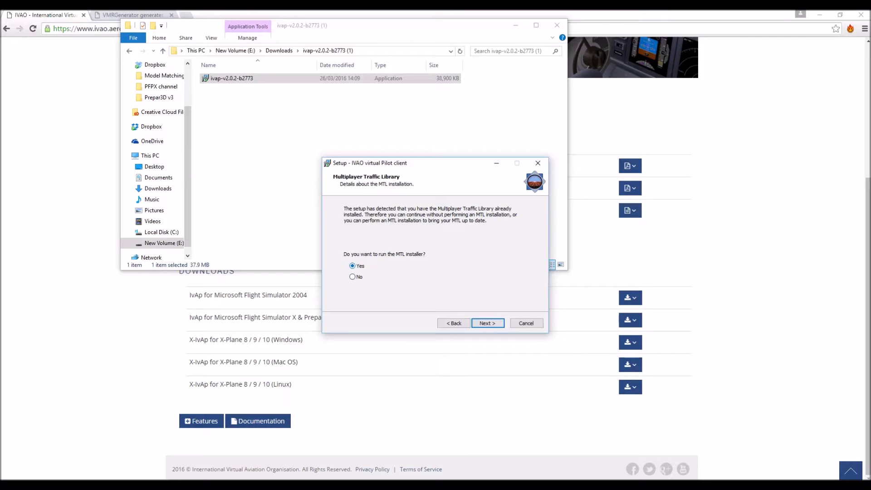
Accept running the MTL installer, full-screen use, no FSUIPC installation, the default folders and no Teamspeak Voice Client.
{"action": "key", "text": "Return"}
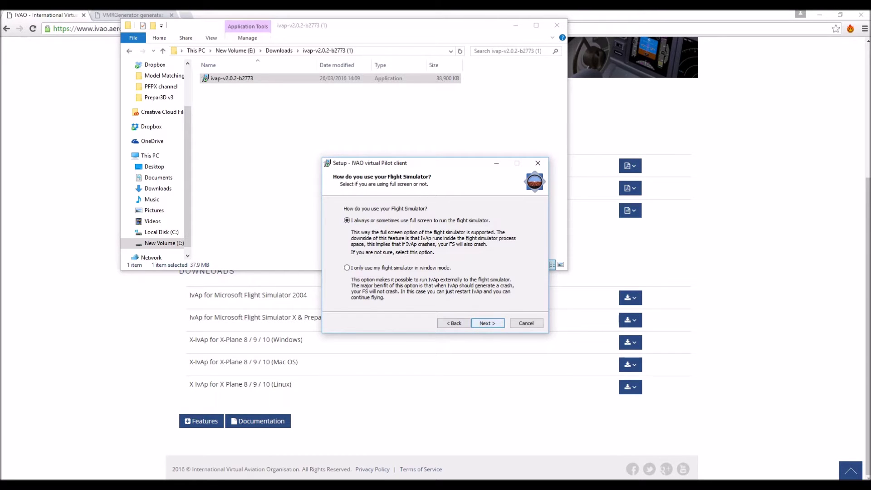
{"action": "key", "text": "Return"}
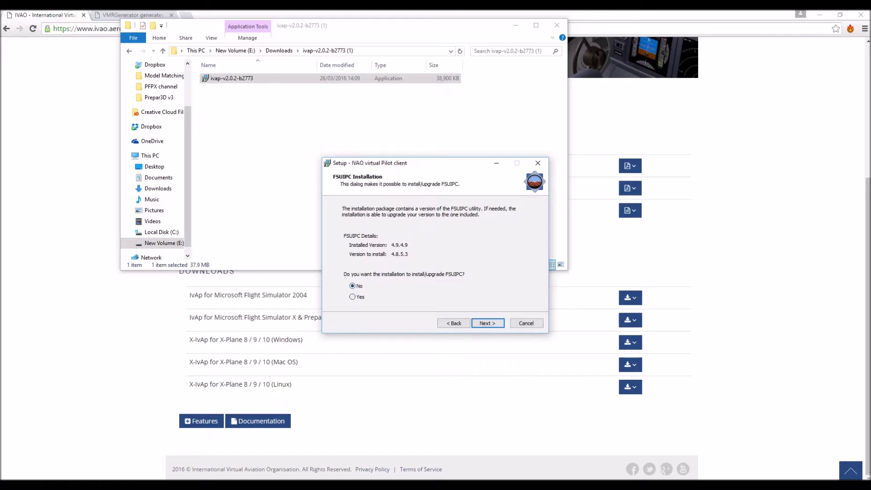
{"action": "key", "text": "Return"}
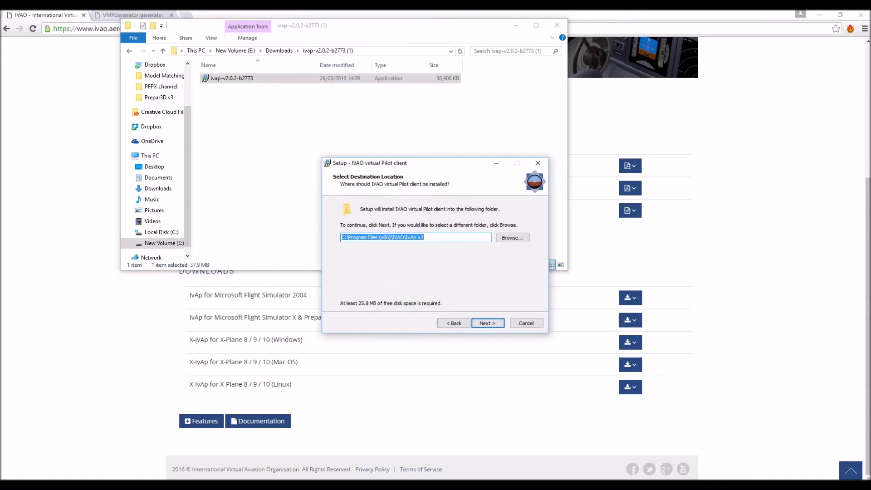
{"action": "key", "text": "Return"}
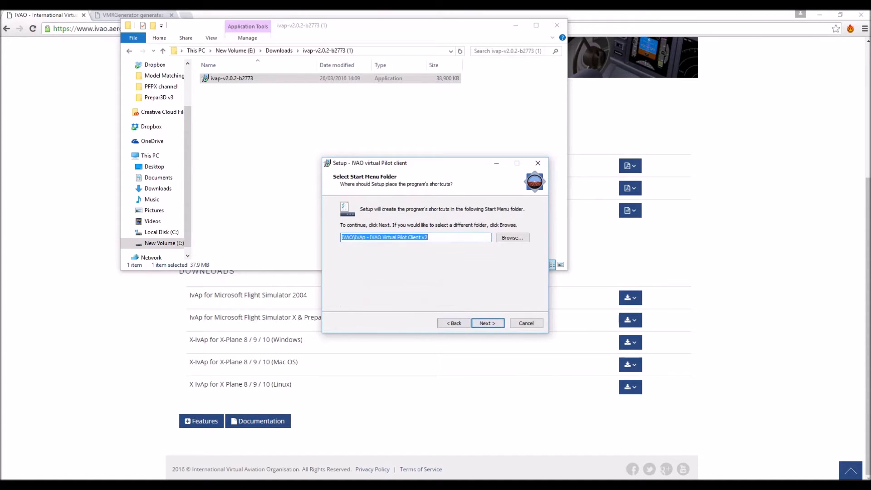
{"action": "key", "text": "Return"}
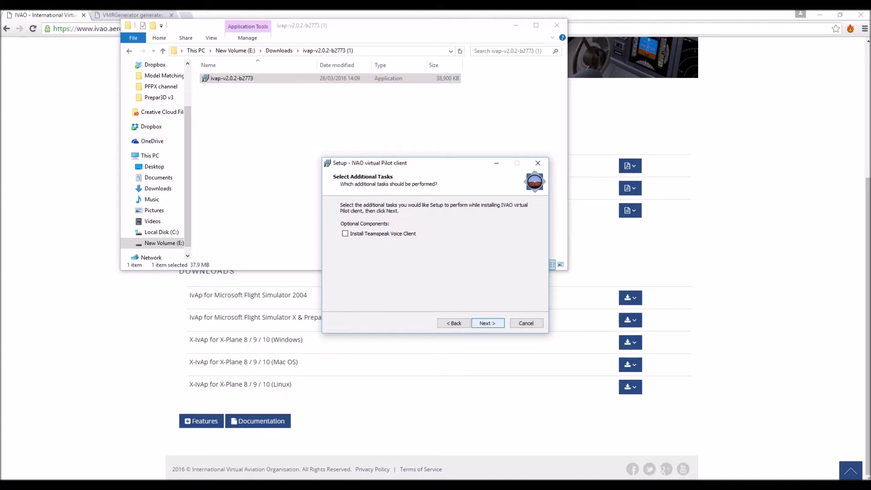
{"action": "key", "text": "Return"}
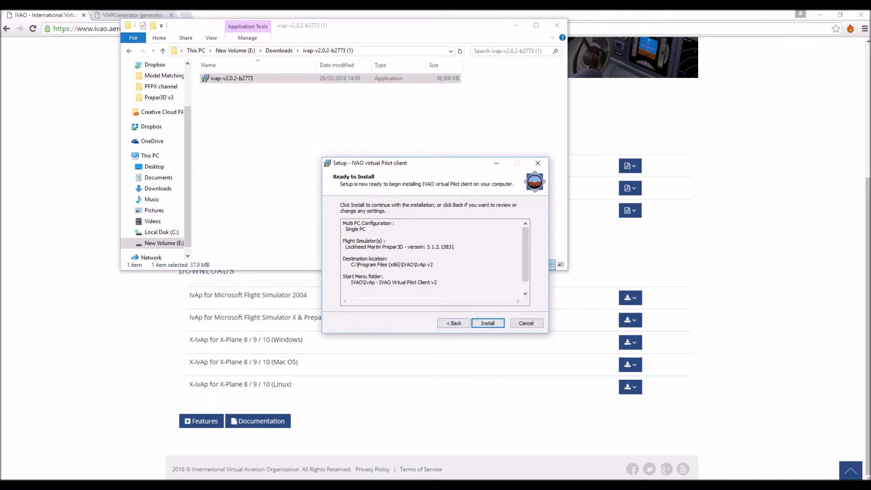
Cancel the IVAO virtual Pilot client setup at the Ready to Install stage and exit it.
{"action": "key", "text": "Tab"}
{"action": "key", "text": "Return"}
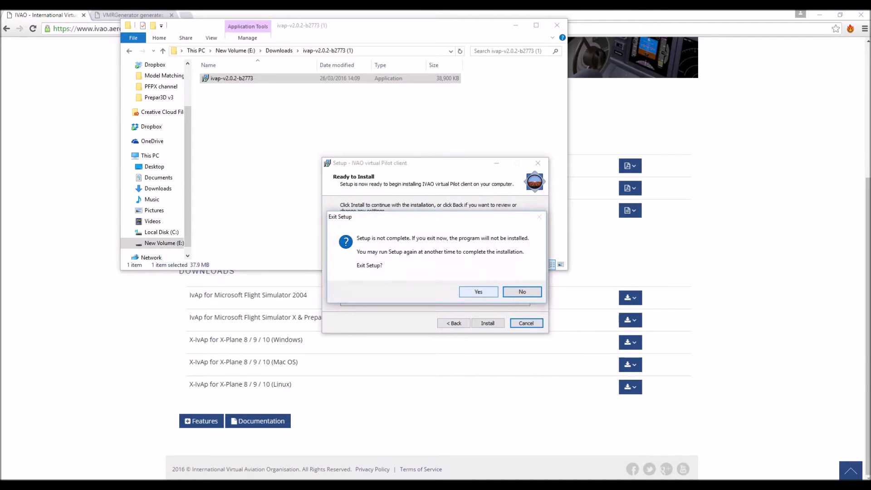
{"action": "key", "text": "Tab"}
{"action": "key", "text": "Return"}
Open the IVAO_MTL folder in E:\Lockheed Martin\Prepar3D v3\SimObjects.
{"action": "left_click", "coordinate": [161, 243]}
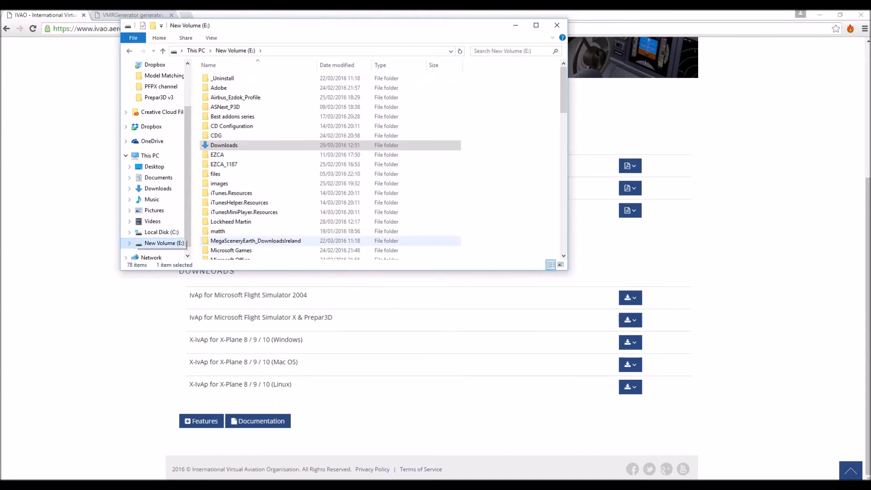
{"action": "double_click", "coordinate": [236, 221]}
{"action": "double_click", "coordinate": [225, 78]}
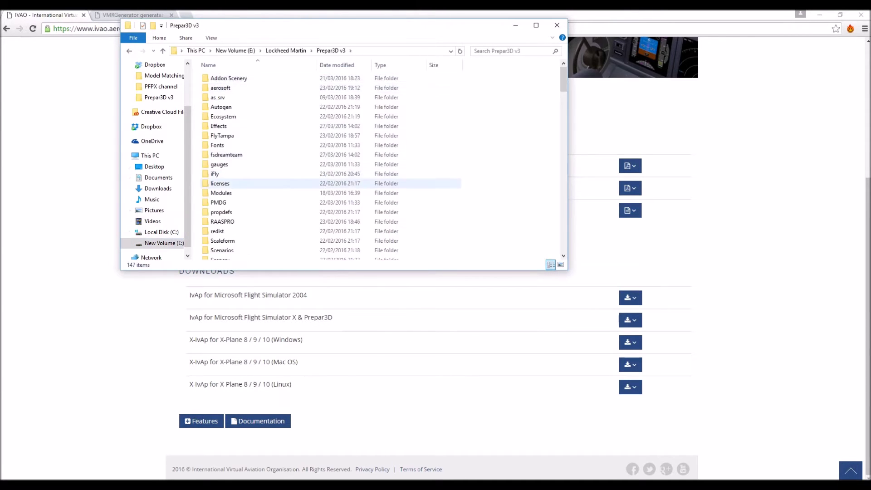
{"action": "scroll", "coordinate": [254, 168], "scroll_direction": "down", "scroll_amount": 6}
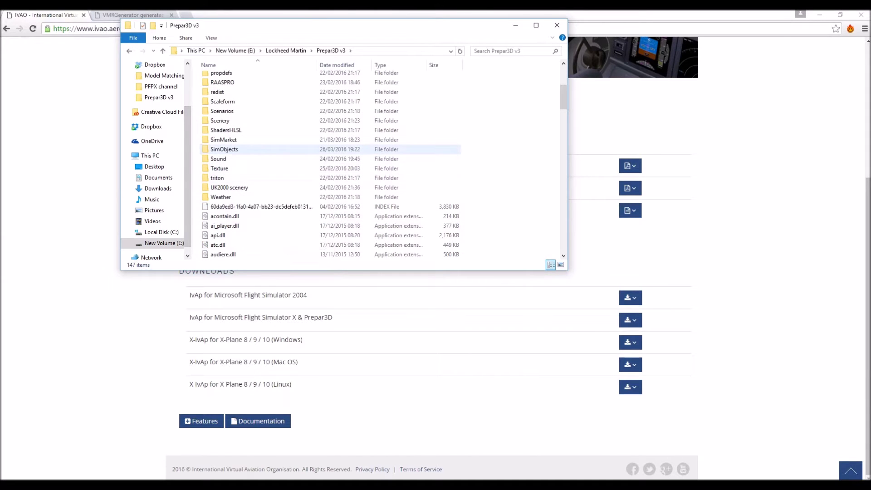
{"action": "double_click", "coordinate": [224, 149]}
{"action": "left_click", "coordinate": [223, 136]}
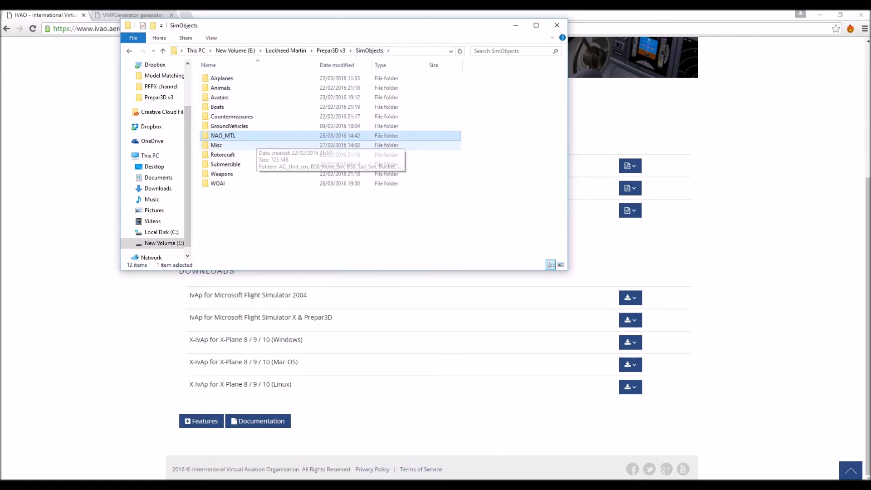
{"action": "key", "text": "Return"}
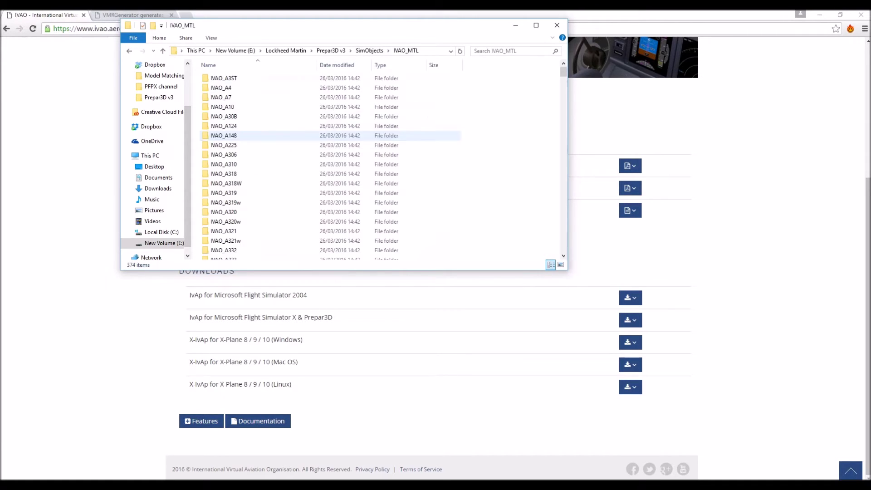
Look through the aircraft model folders inside IVAO_MTL, including IVAO_B738.
{"action": "scroll", "coordinate": [237, 159], "scroll_direction": "down", "scroll_amount": 15}
{"action": "scroll", "coordinate": [236, 152], "scroll_direction": "down", "scroll_amount": 7}
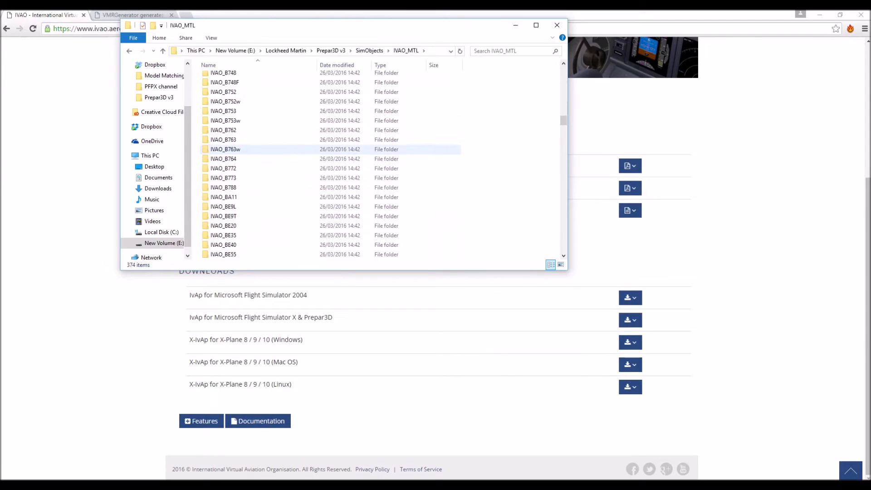
{"action": "scroll", "coordinate": [227, 149], "scroll_direction": "up", "scroll_amount": 5}
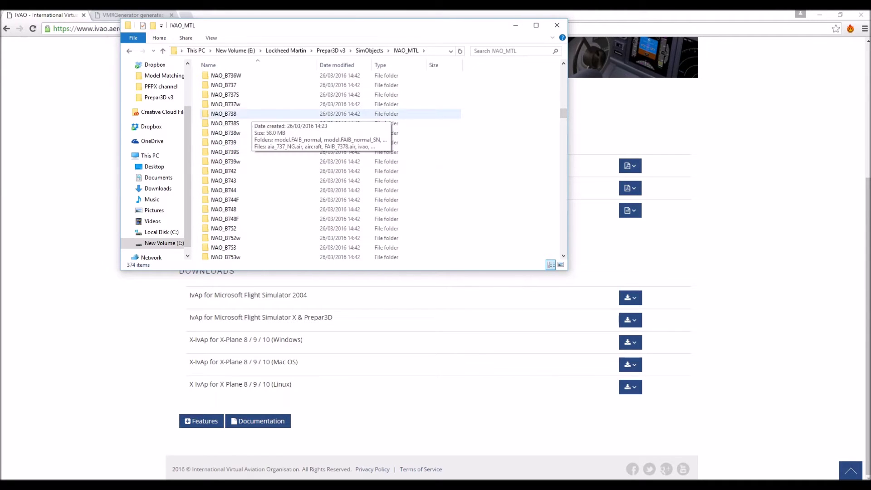
{"action": "left_click", "coordinate": [225, 114]}
{"action": "scroll", "coordinate": [236, 152], "scroll_direction": "up", "scroll_amount": 20}
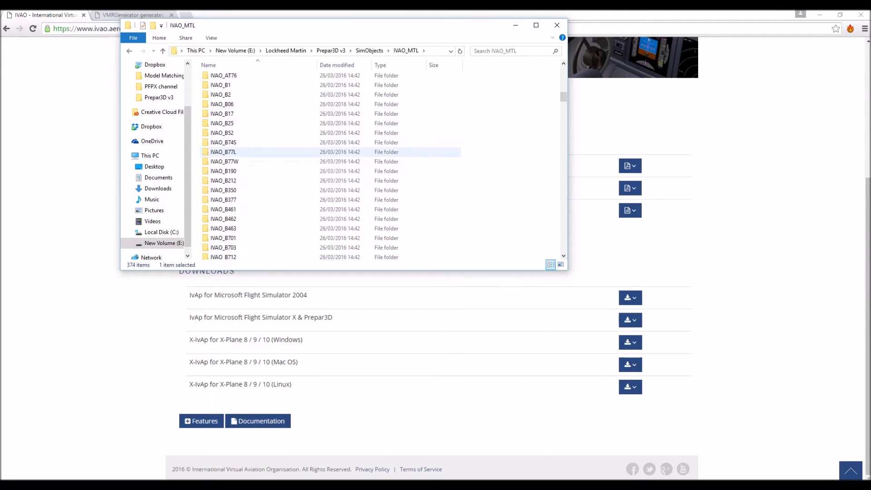
{"action": "scroll", "coordinate": [236, 155], "scroll_direction": "up", "scroll_amount": 6}
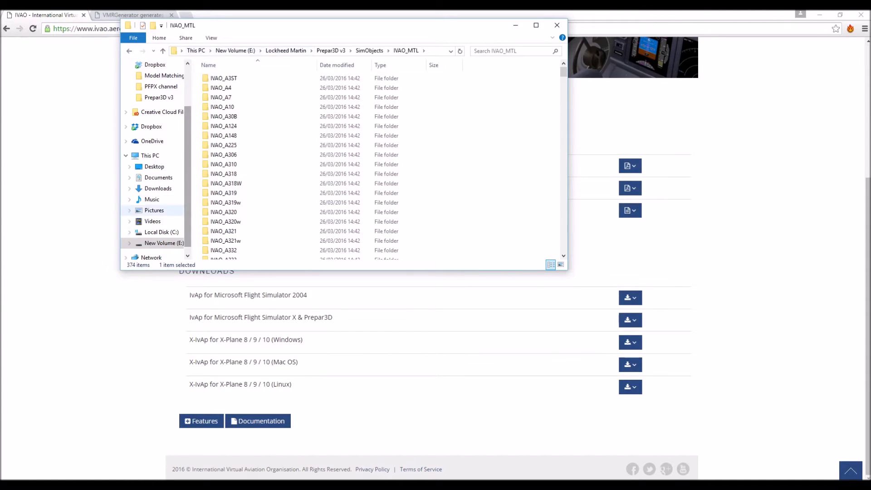
Return File Explorer to the Downloads folder on drive E:, minimize it and show the VMRGenerator web page in Chrome.
{"action": "left_click", "coordinate": [162, 244]}
{"action": "double_click", "coordinate": [237, 144]}
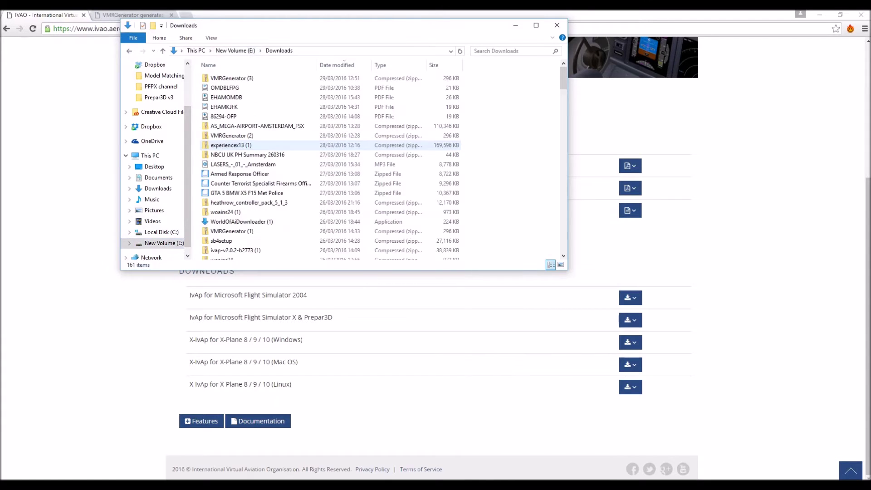
{"action": "left_click", "coordinate": [515, 26]}
{"action": "key", "text": "ctrl+Tab"}
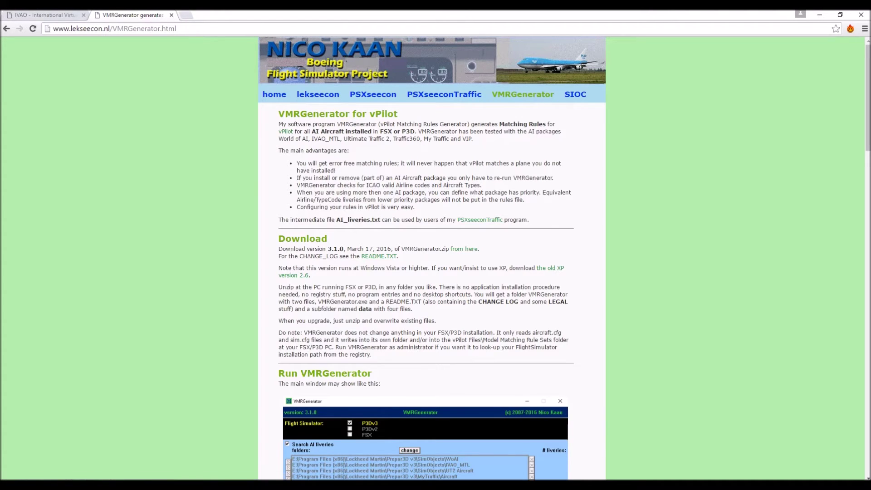
Open the VMRGenerator folder inside the extracted VMRGenerator (3) folder in Downloads and run the VMRGenerator application.
{"action": "left_click", "coordinate": [233, 485]}
{"action": "left_click", "coordinate": [281, 454]}
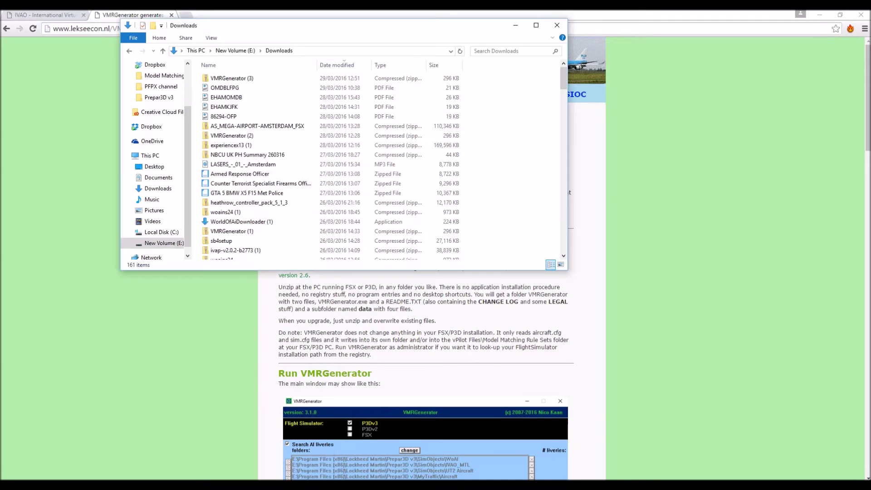
{"action": "scroll", "coordinate": [272, 188], "scroll_direction": "down", "scroll_amount": 20}
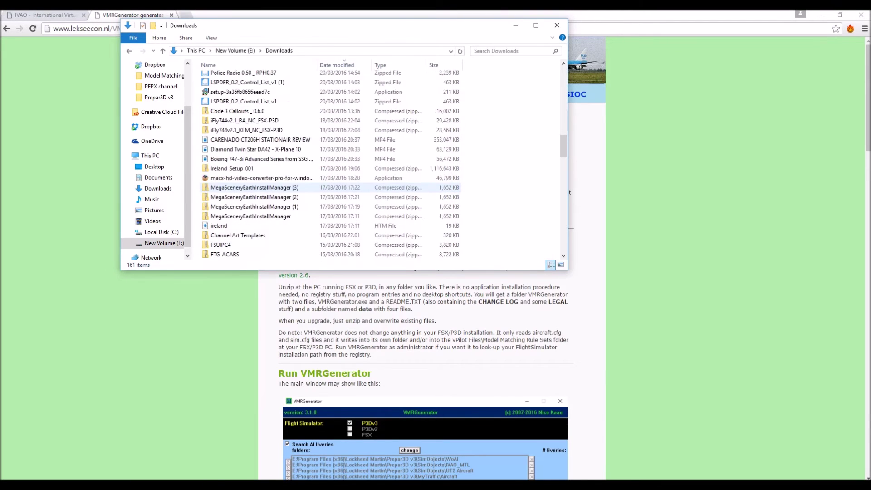
{"action": "scroll", "coordinate": [272, 187], "scroll_direction": "down", "scroll_amount": 15}
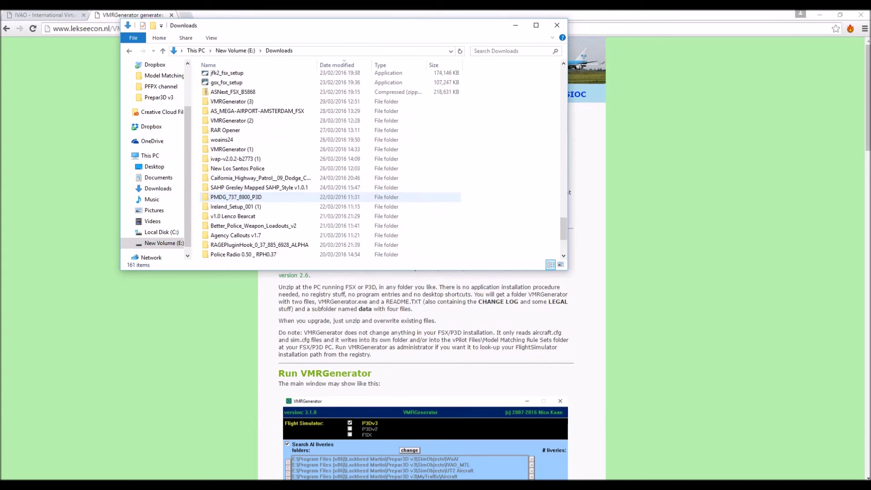
{"action": "double_click", "coordinate": [229, 101]}
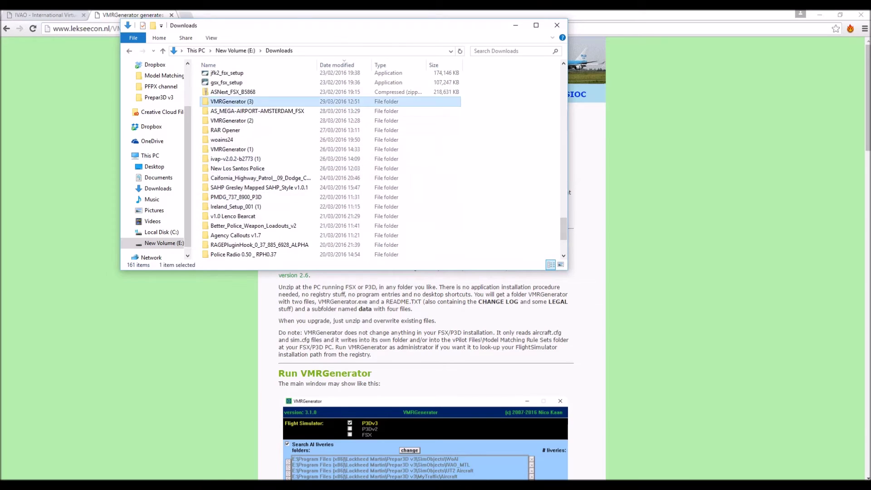
{"action": "double_click", "coordinate": [229, 79]}
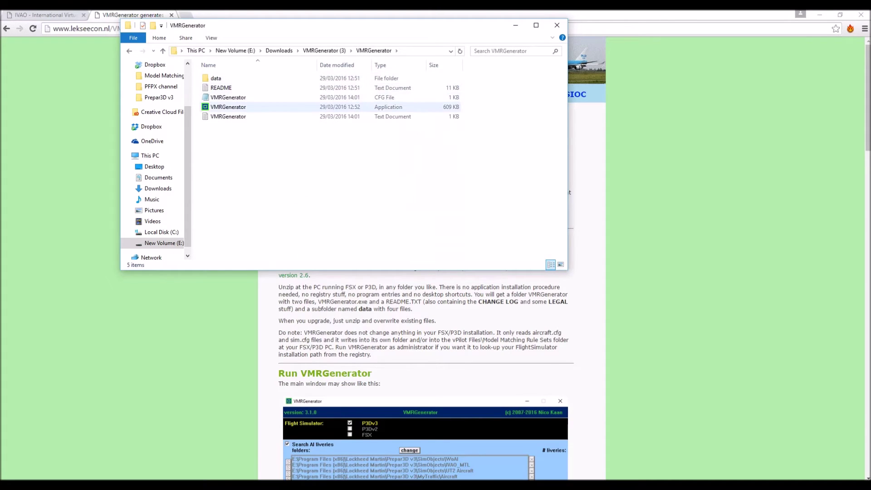
{"action": "left_click", "coordinate": [229, 107]}
{"action": "double_click", "coordinate": [230, 107]}
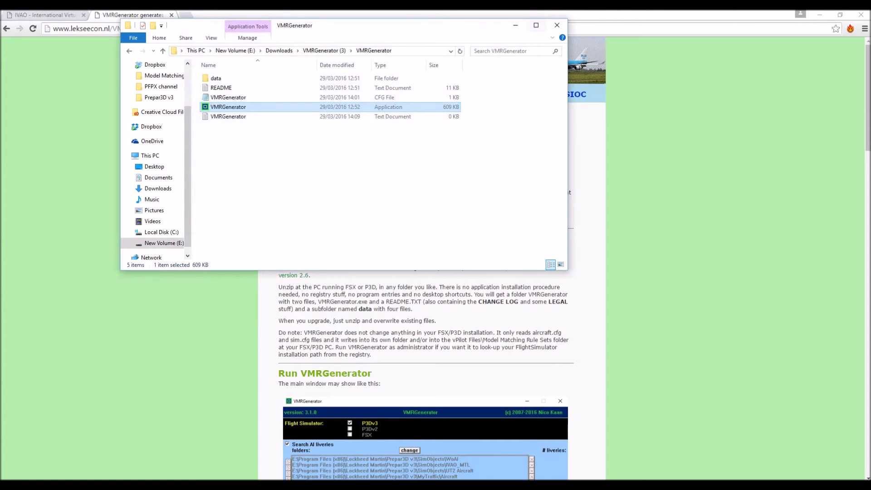
Launch vPilot and show the Model Matching page of its settings.
{"action": "key", "text": "super"}
{"action": "type", "text": "vp"}
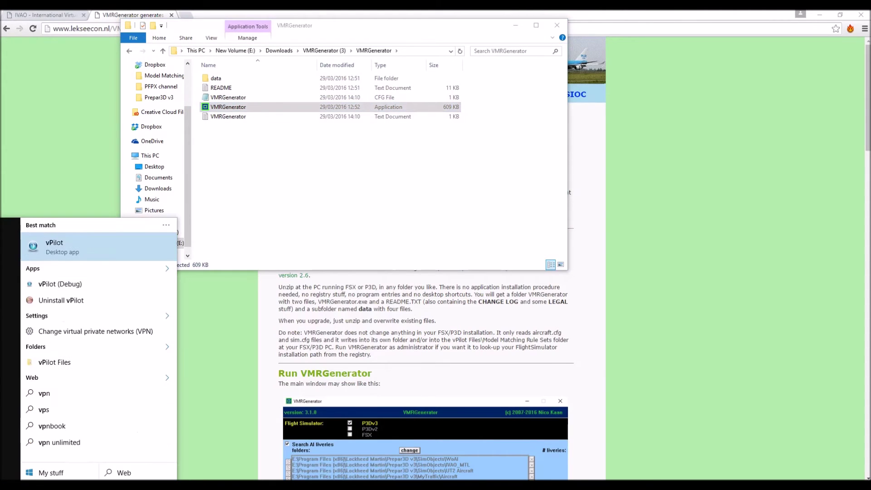
{"action": "key", "text": "Return"}
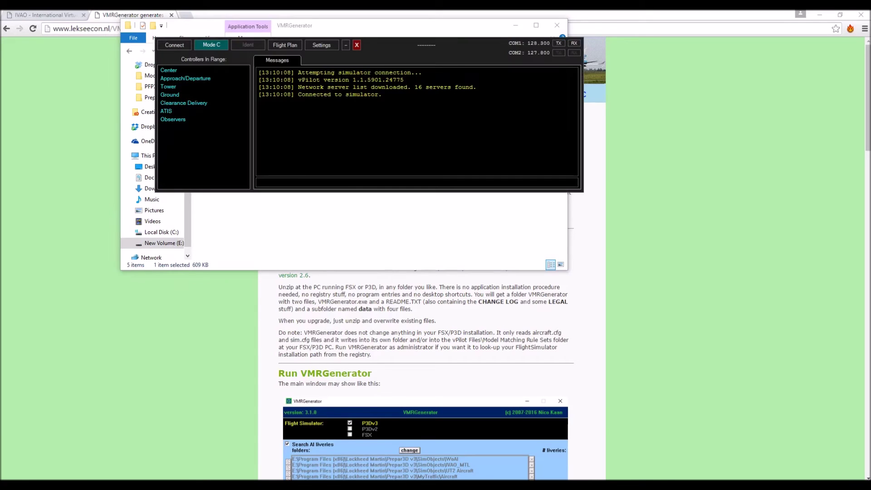
{"action": "left_click", "coordinate": [321, 45]}
{"action": "left_click", "coordinate": [303, 44]}
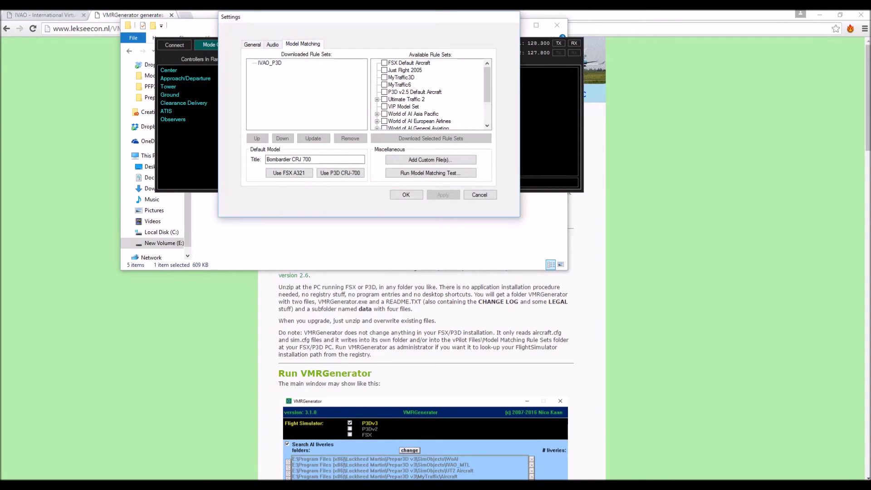
Select IVAO_P3D.vmr in the Model Matching Rule Sets folder as a custom rule file, and cancel adding it.
{"action": "left_click", "coordinate": [430, 159]}
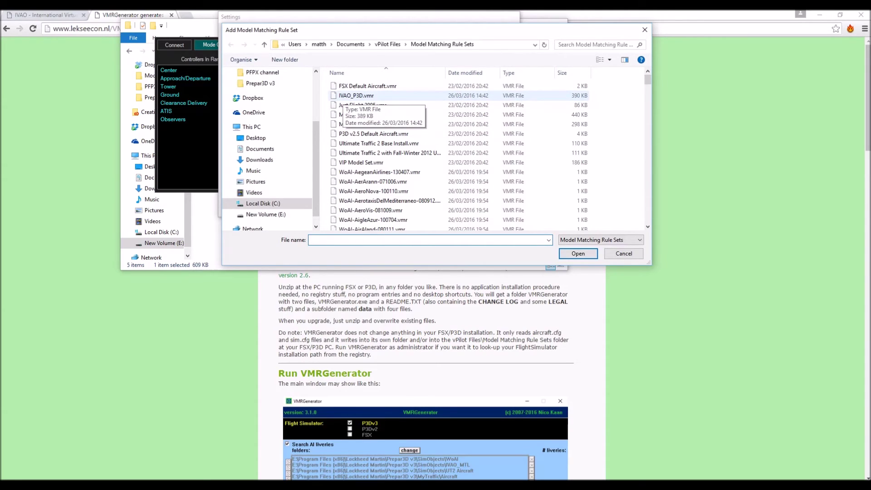
{"action": "left_click", "coordinate": [356, 96]}
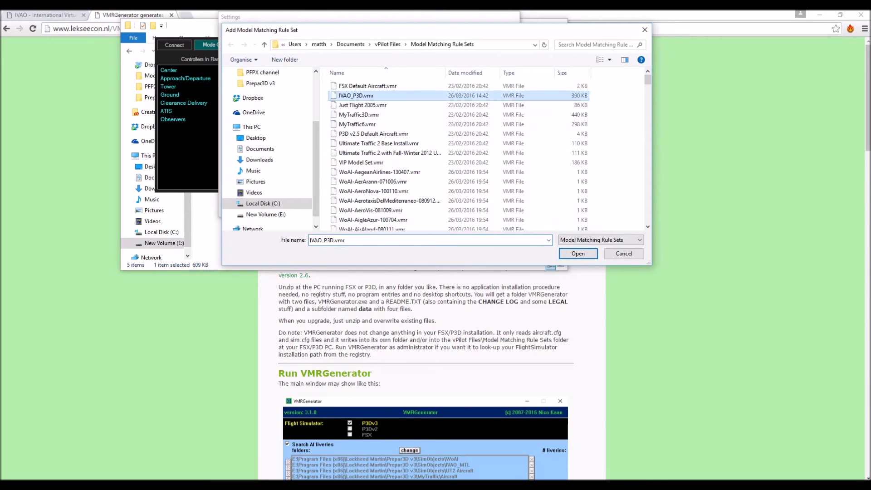
{"action": "left_click", "coordinate": [624, 254]}
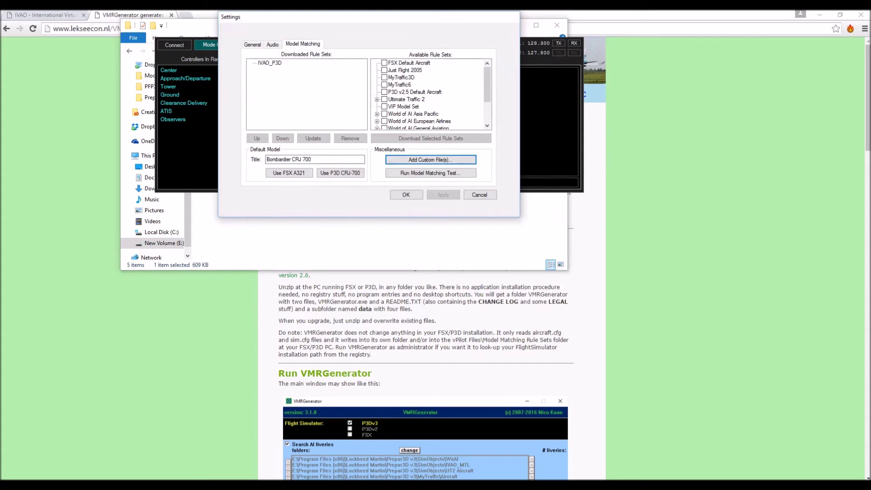
Bring the VMRGenerator folder window forward, shift it down, and open the ProgramData folder using %programdata%.
{"action": "key", "text": "alt+Tab"}
{"action": "left_click_drag", "start_coordinate": [372, 26], "coordinate": [381, 82]}
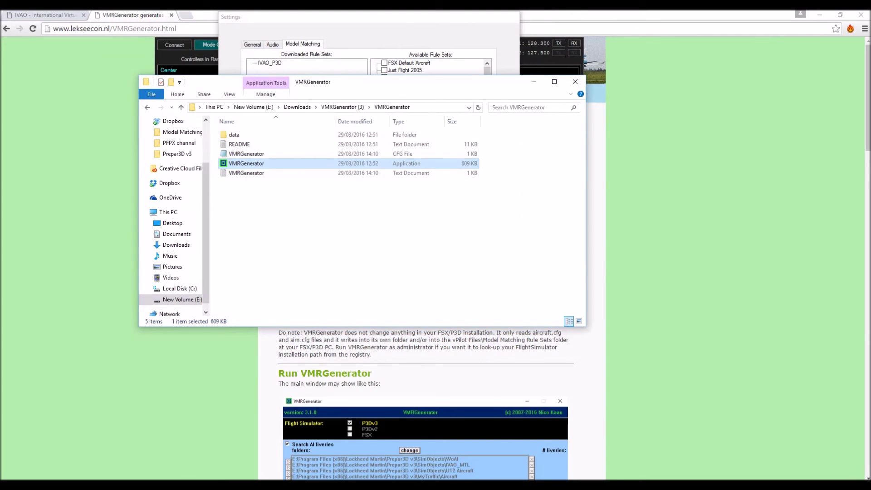
{"action": "key", "text": "super"}
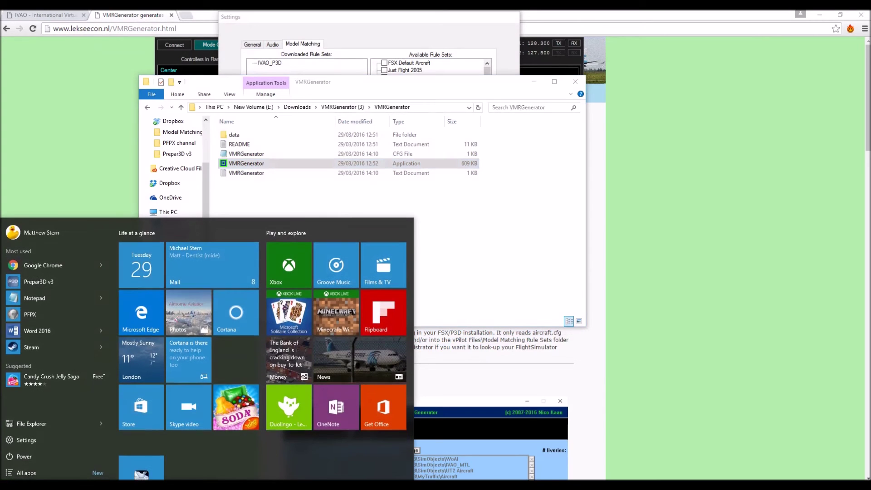
{"action": "type", "text": "program"}
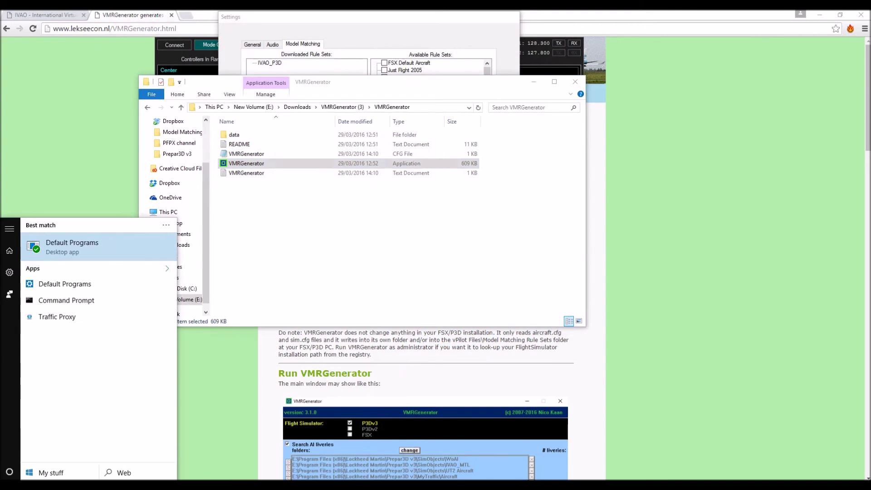
{"action": "type", "text": "data"}
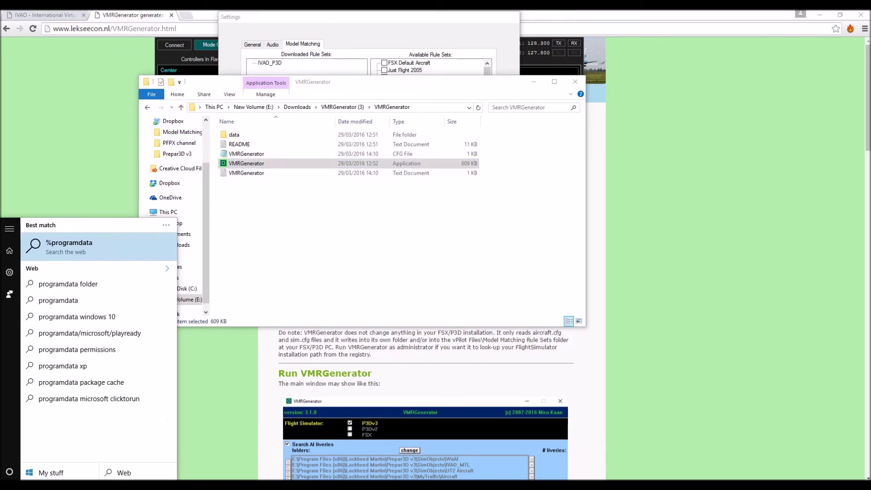
{"action": "type", "text": "%"}
{"action": "key", "text": "Return"}
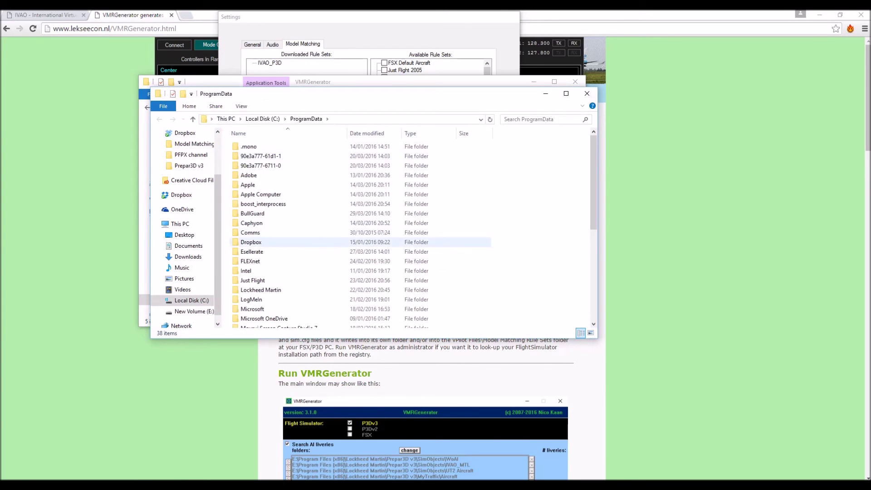
Open the simobjects CFG file from Lockheed Martin\Prepar3D v3 inside ProgramData.
{"action": "double_click", "coordinate": [262, 291]}
{"action": "double_click", "coordinate": [250, 147]}
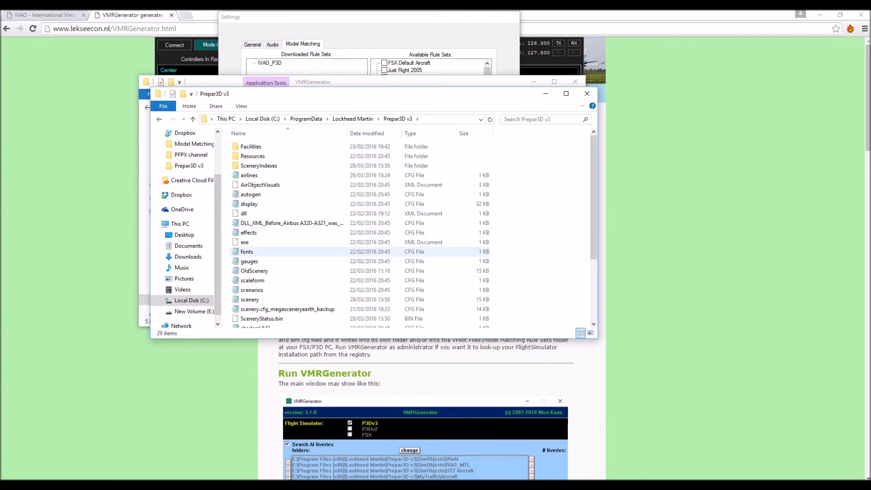
{"action": "scroll", "coordinate": [291, 310], "scroll_direction": "down", "scroll_amount": 3}
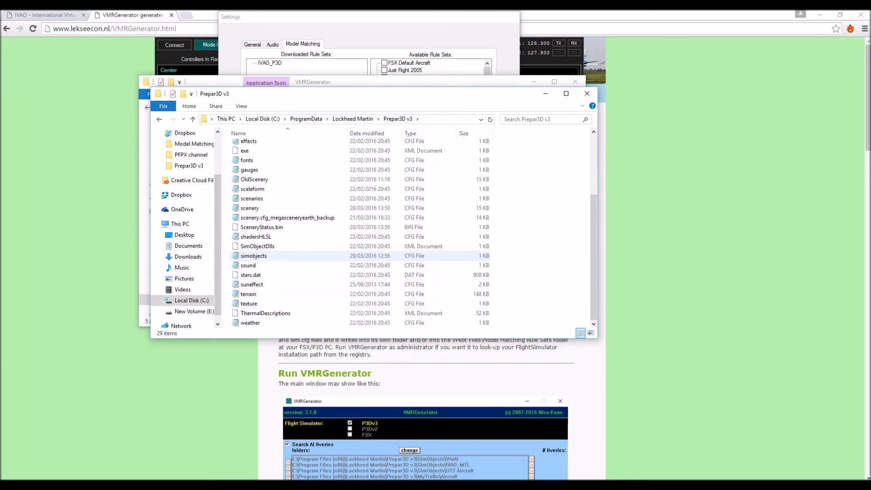
{"action": "double_click", "coordinate": [253, 256]}
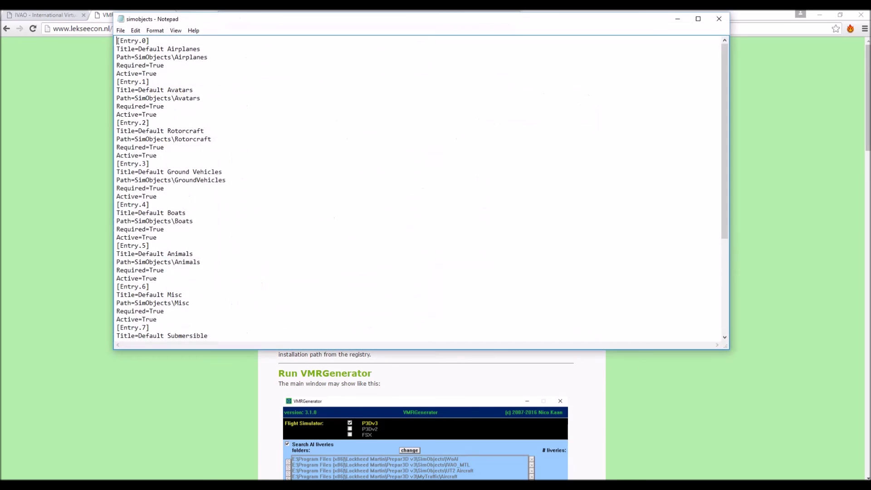
Examine Entry.10 for IVAO_MTL at the end of simobjects, highlight its title and path lines, and close the file.
{"action": "scroll", "coordinate": [418, 188], "scroll_direction": "down", "scroll_amount": 4}
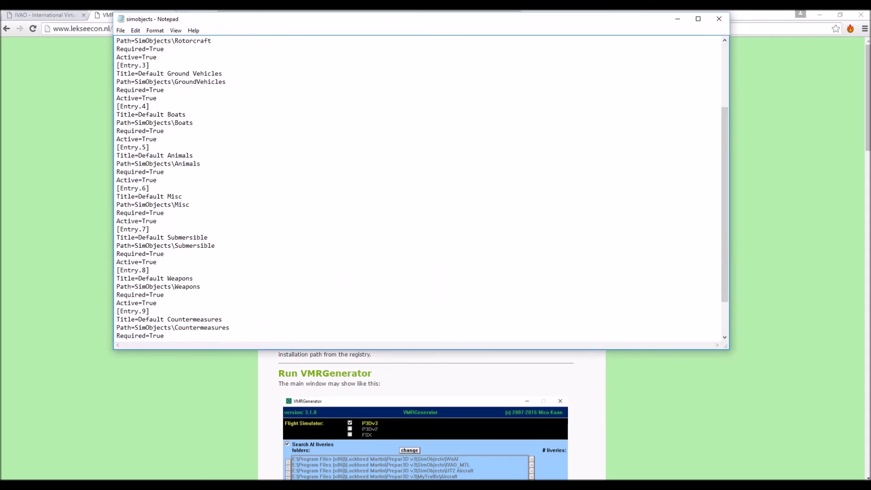
{"action": "scroll", "coordinate": [418, 189], "scroll_direction": "down", "scroll_amount": 2}
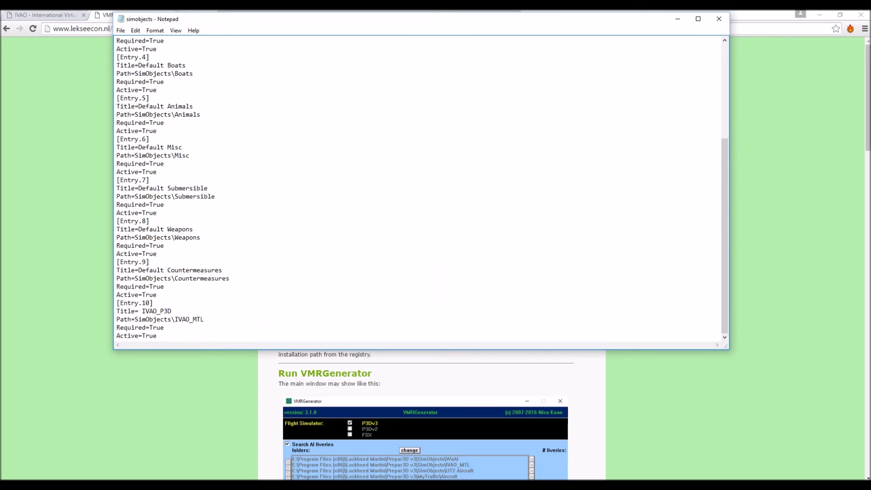
{"action": "left_click_drag", "start_coordinate": [317, 19], "coordinate": [306, 122]}
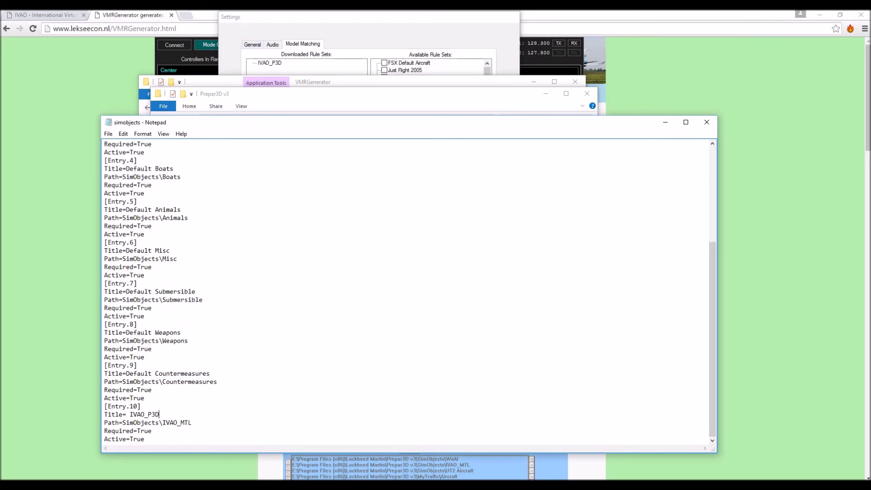
{"action": "left_click_drag", "start_coordinate": [305, 122], "coordinate": [295, 36]}
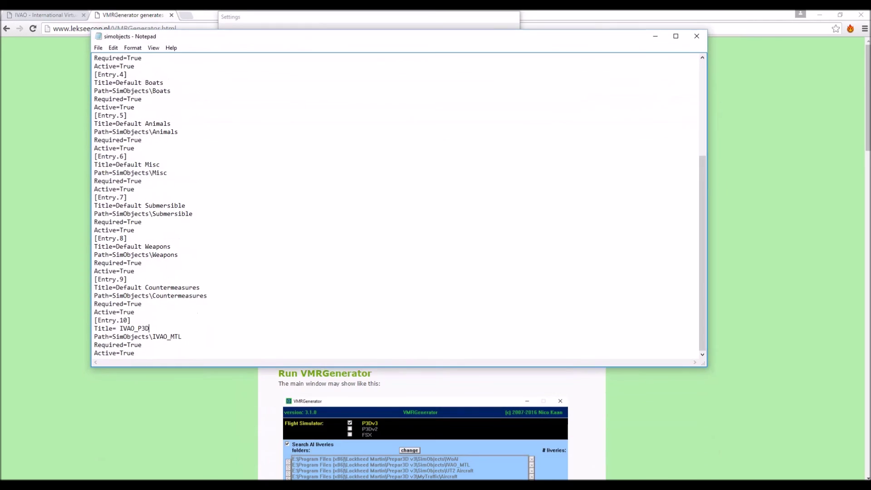
{"action": "left_click_drag", "start_coordinate": [94, 328], "coordinate": [183, 345]}
{"action": "left_click", "coordinate": [120, 345]}
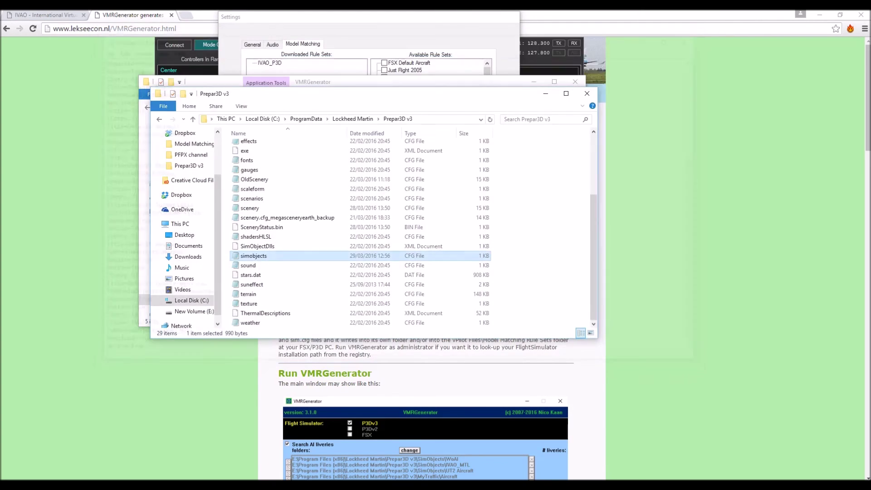
{"action": "left_click", "coordinate": [697, 36]}
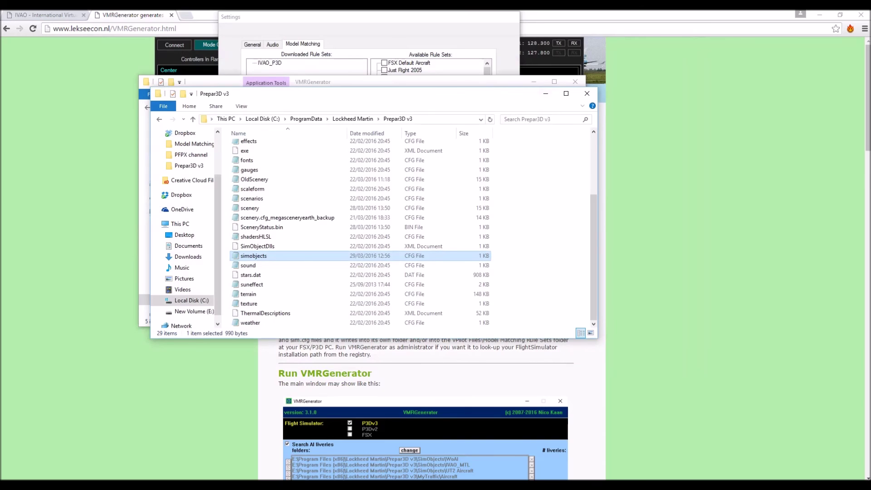